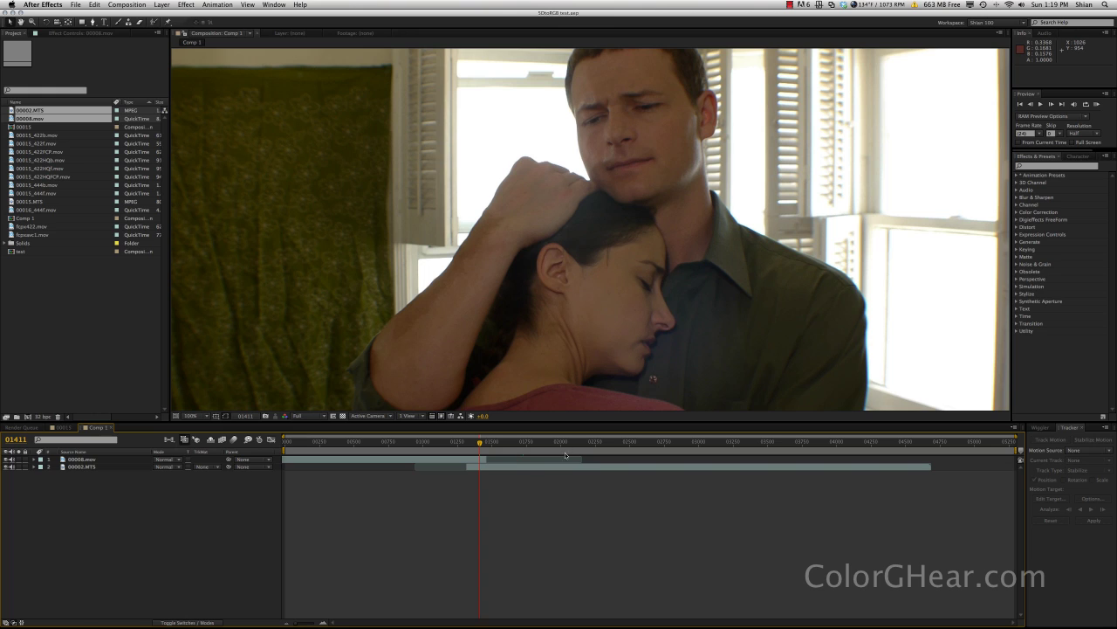
Step: Jump to frame 01317 where 00002.MTS begins and show 00008.mov's Opacity property
click(521, 470)
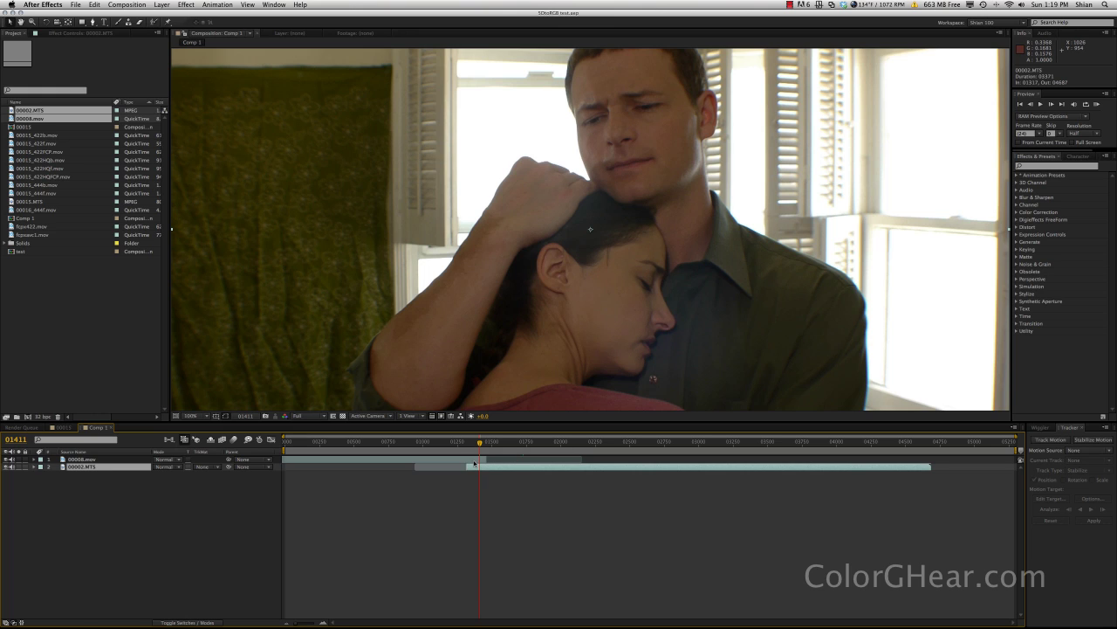
key(equal)
key(equal)
key(equal)
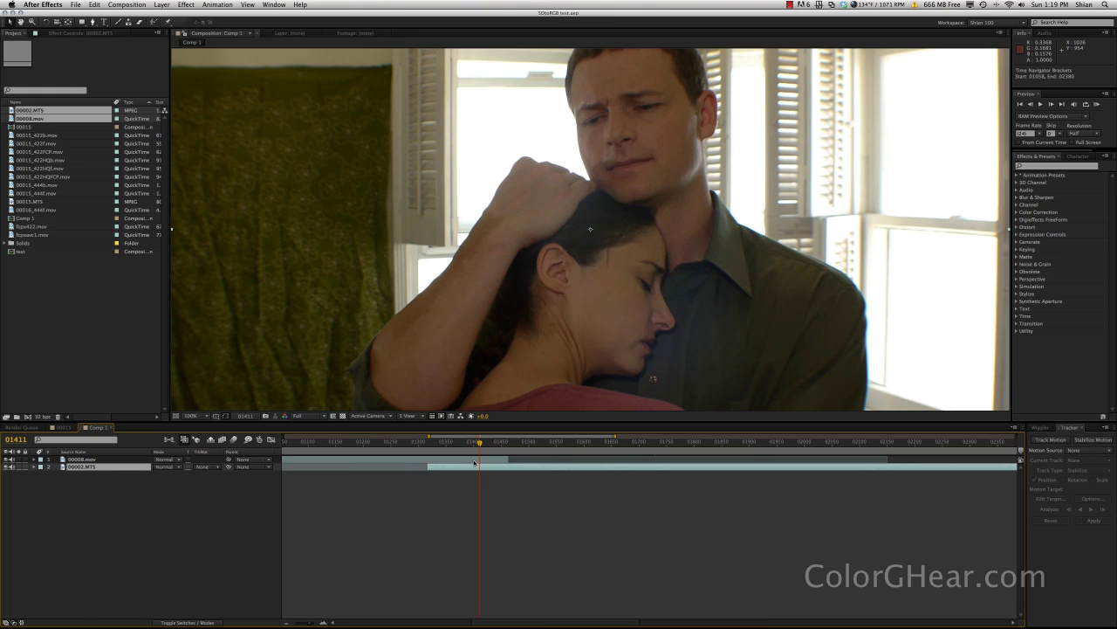
click(403, 459)
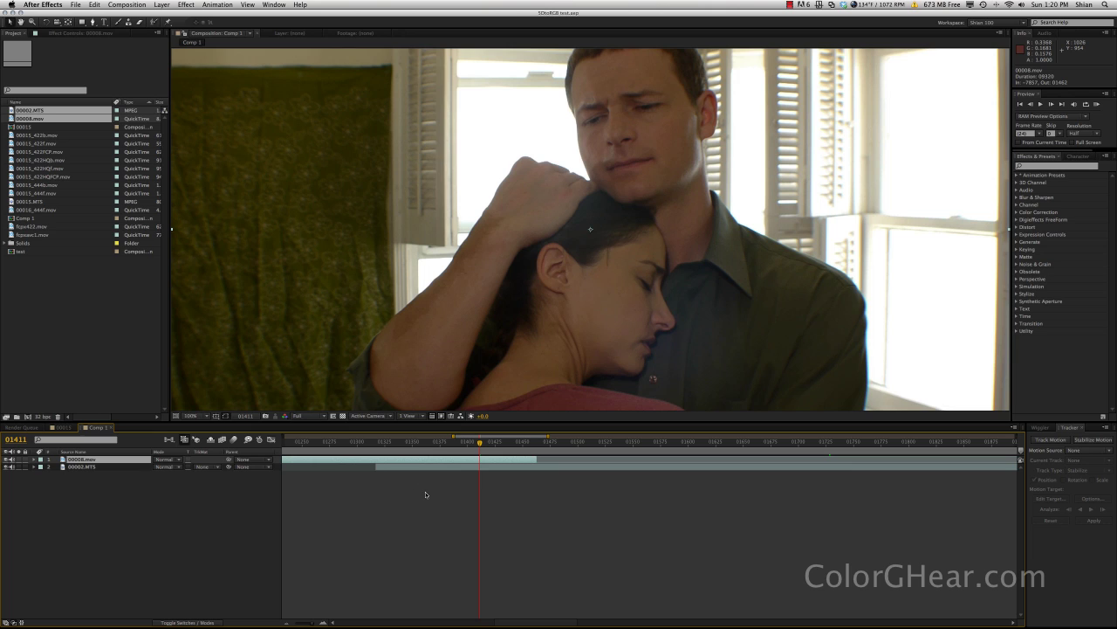
click(454, 460)
click(412, 468)
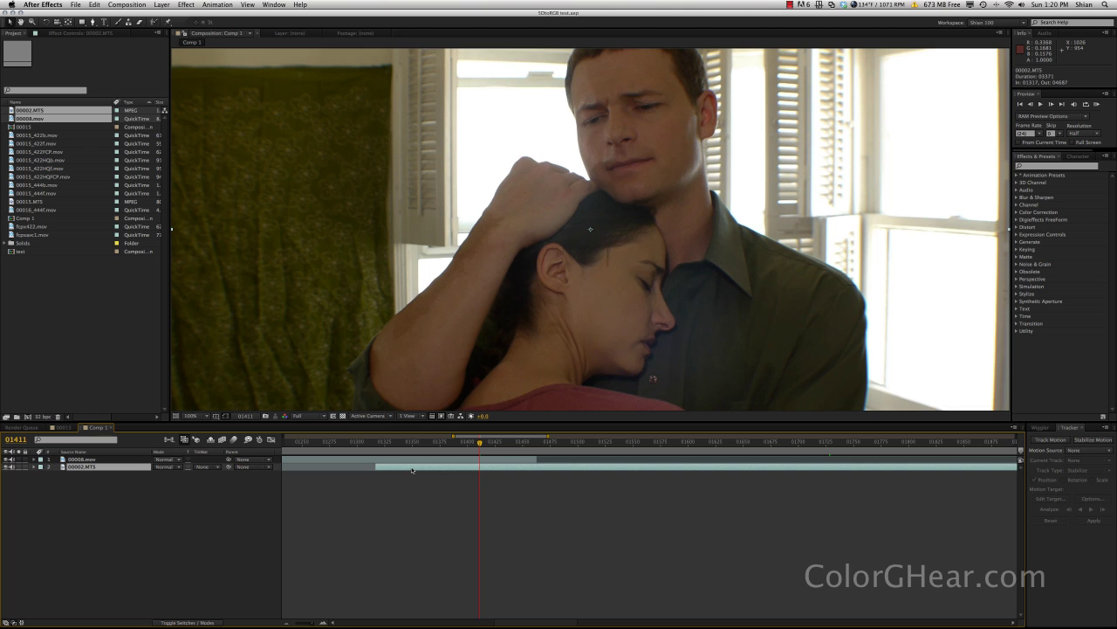
key(i)
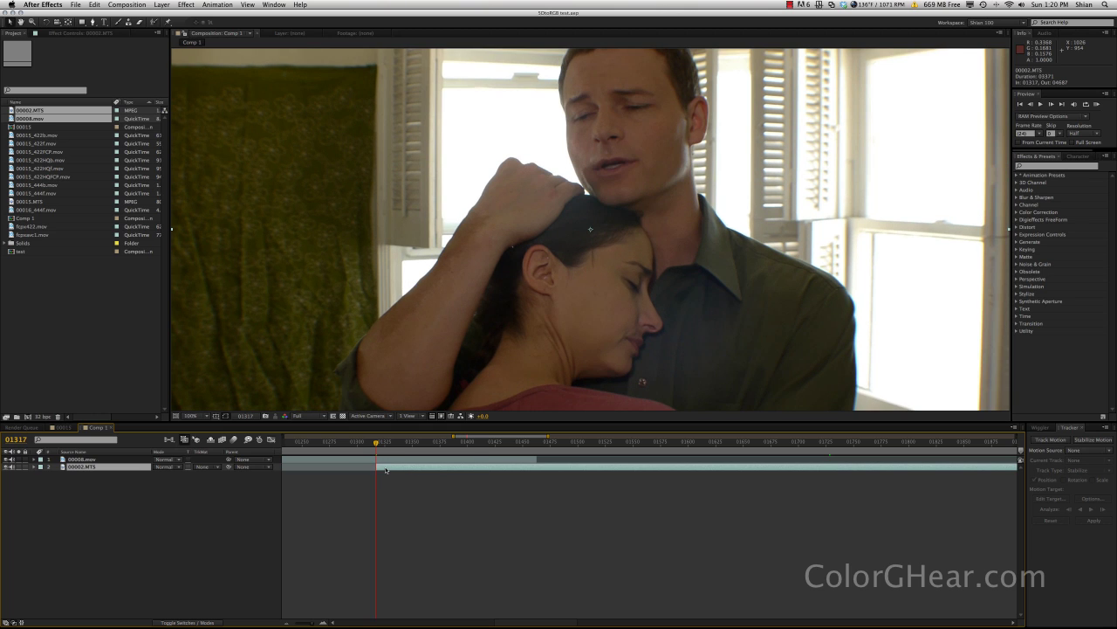
click(384, 459)
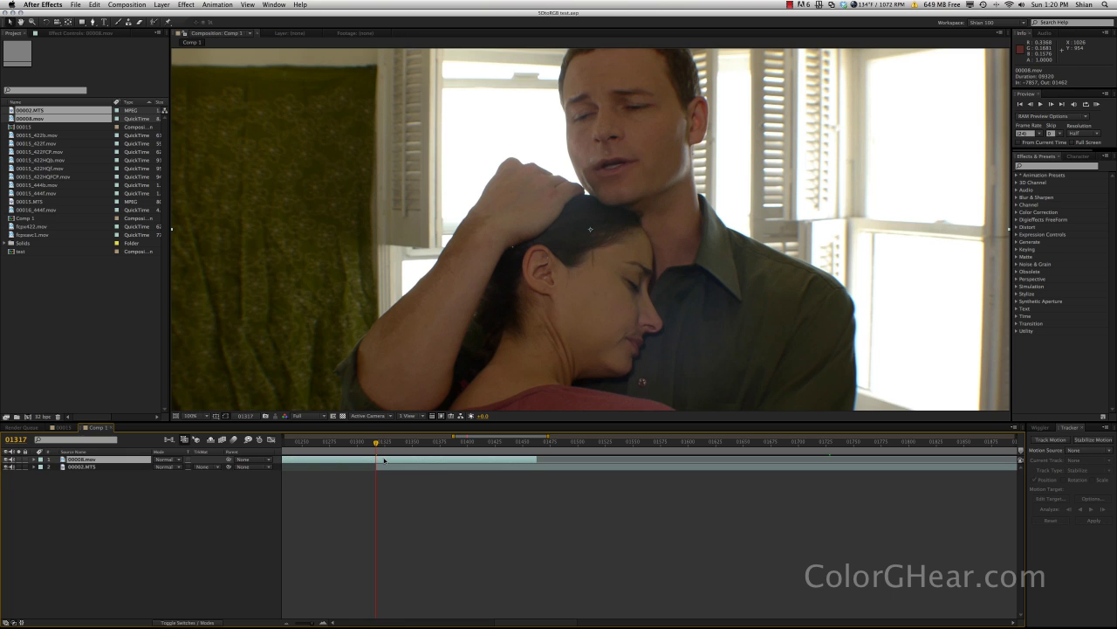
key(t)
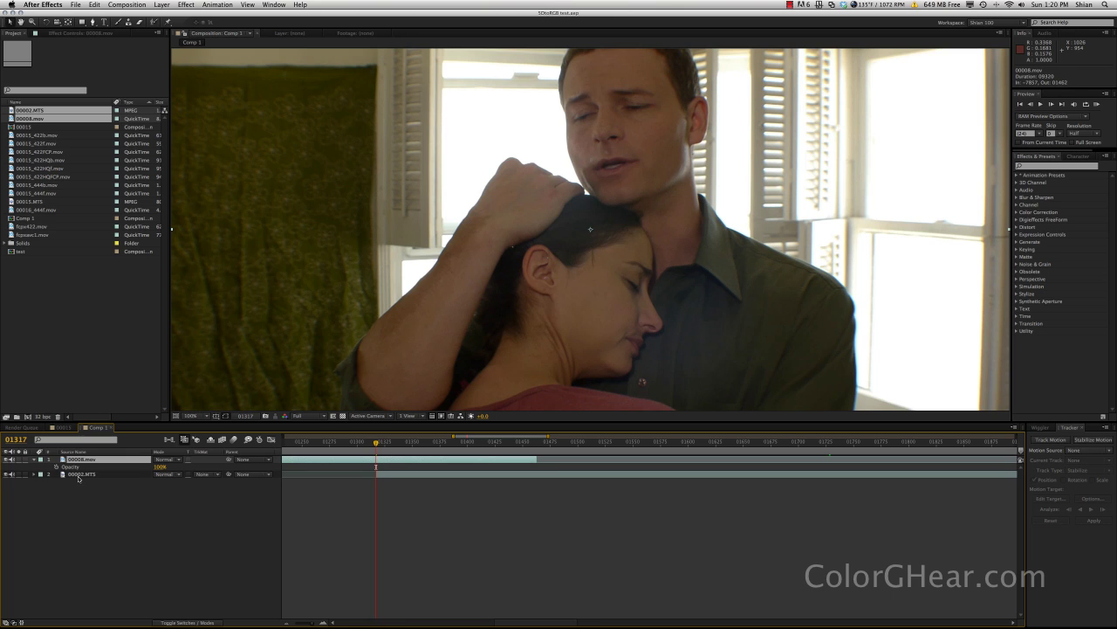
Step: Keyframe 00008.mov's Opacity at 100% at frame 01317 and 0% at its out-point
click(57, 467)
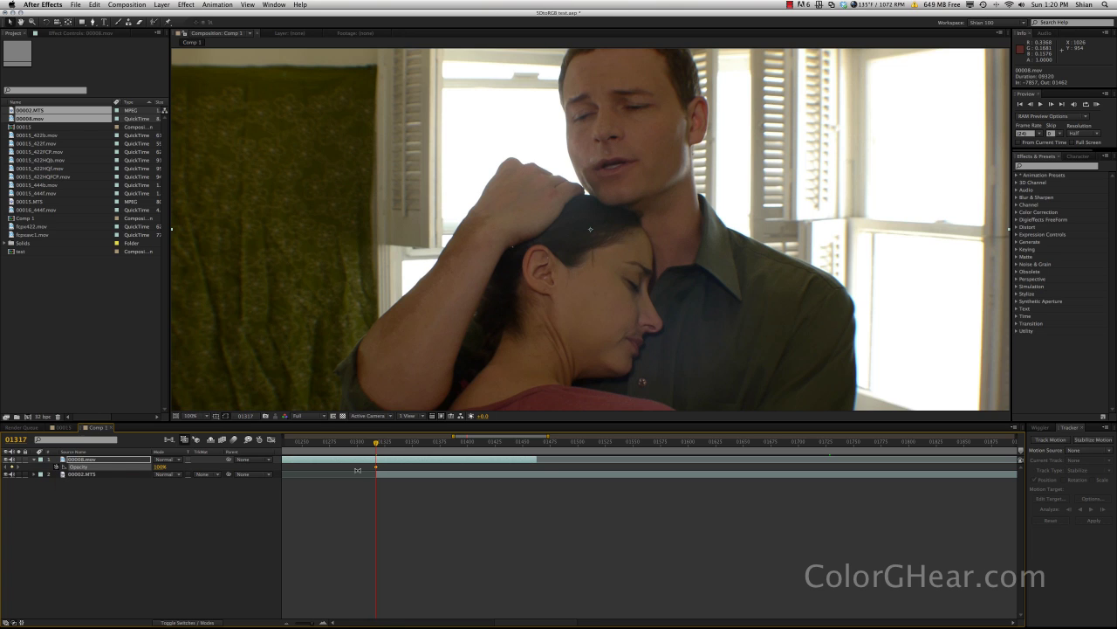
click(383, 463)
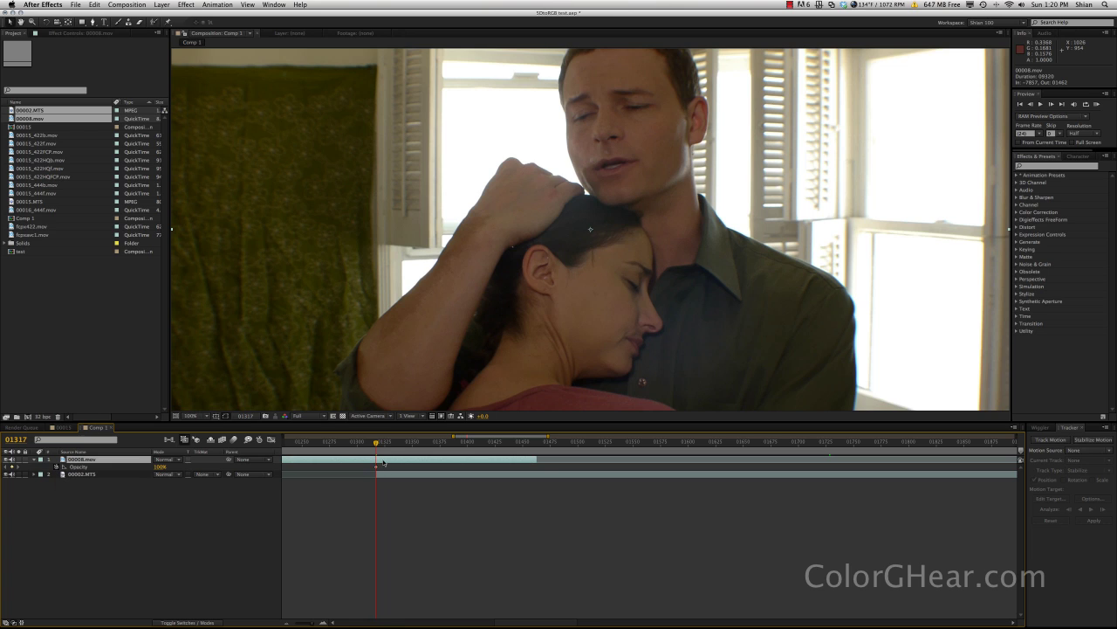
key(o)
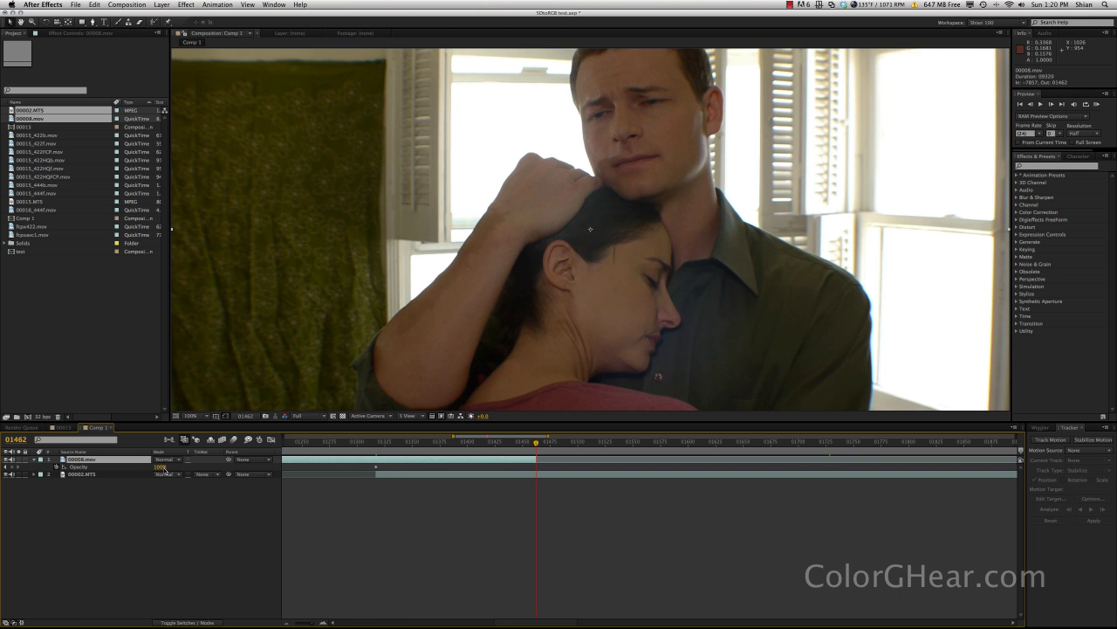
drag(160, 467, 99, 467)
Step: Preview the fade from the start of 00008.mov into 00002.MTS
key(i)
key(space)
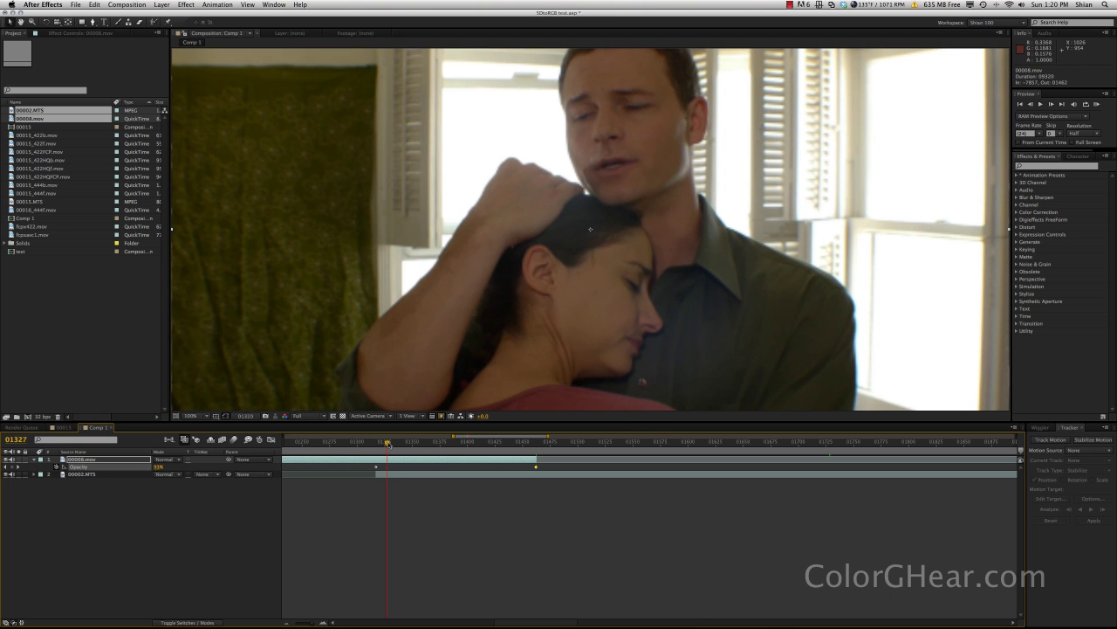
drag(422, 444, 550, 445)
click(469, 513)
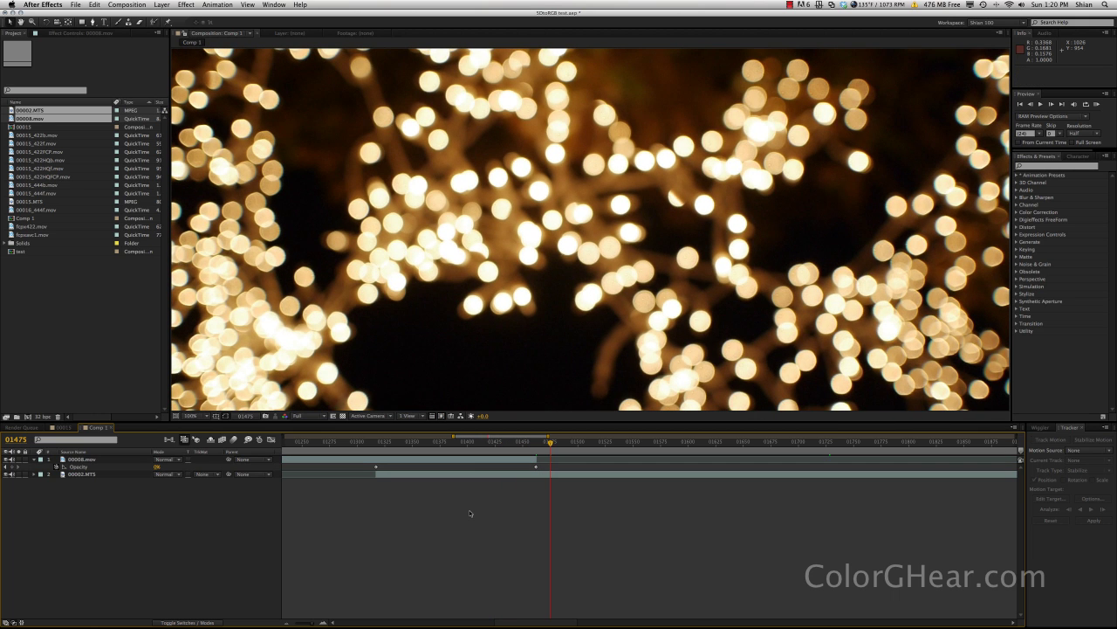
click(471, 462)
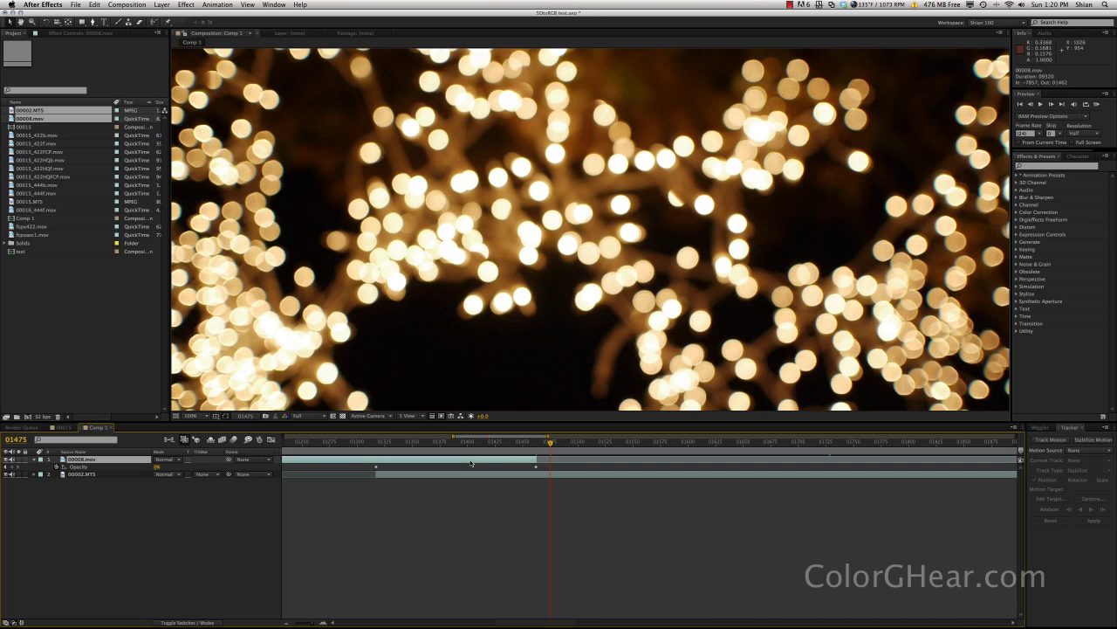
click(607, 475)
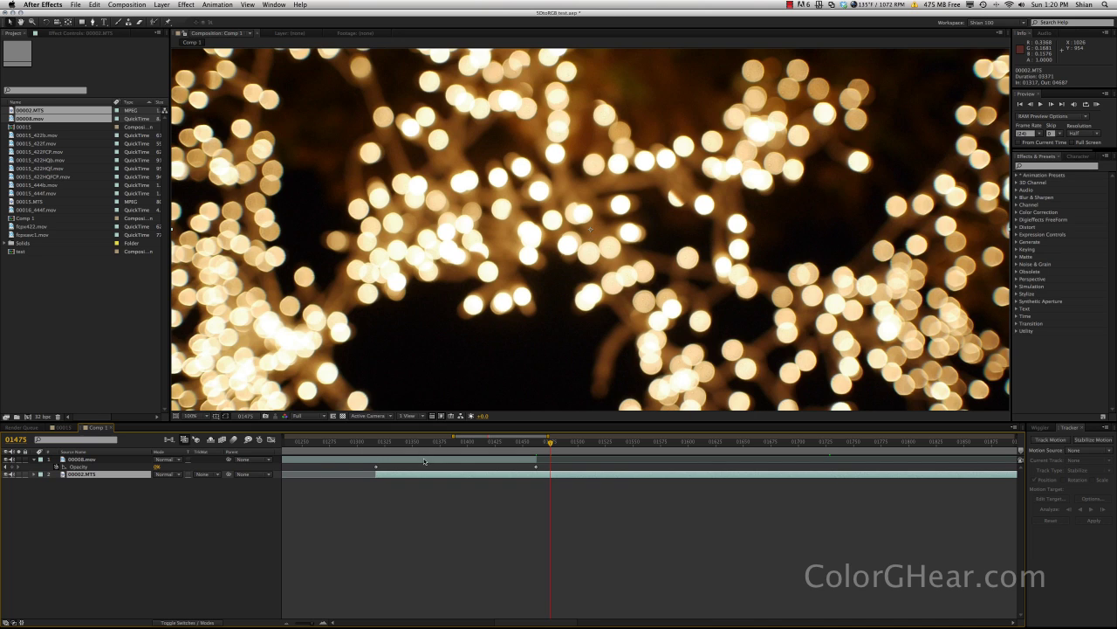
click(346, 463)
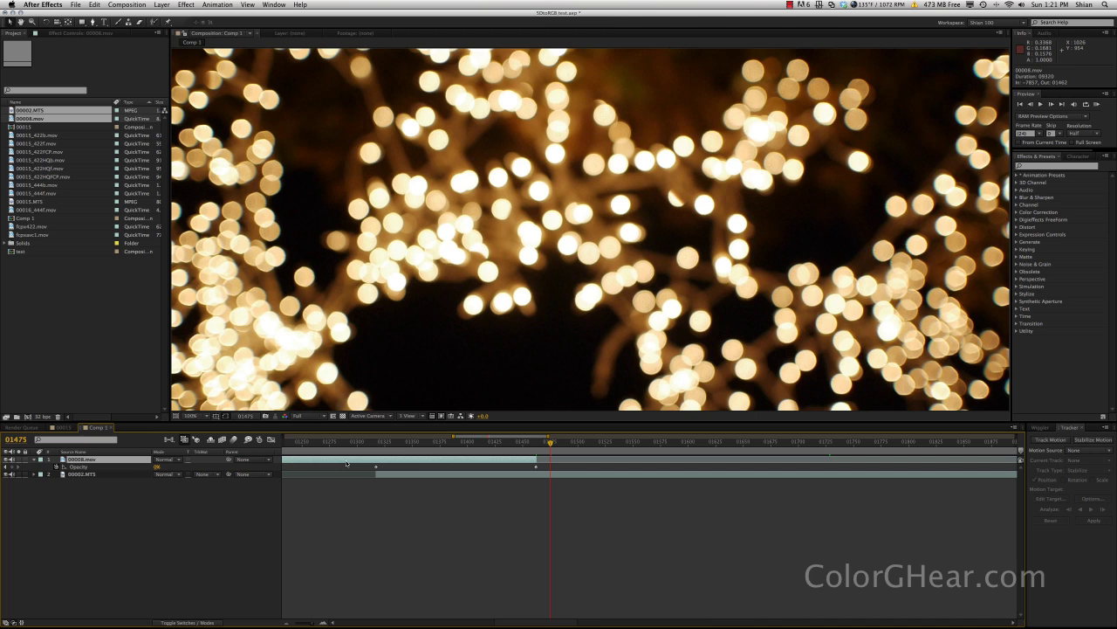
Step: Pre-compose the 00008.mov layer into a new composition named 'test'
key(super+shift+c)
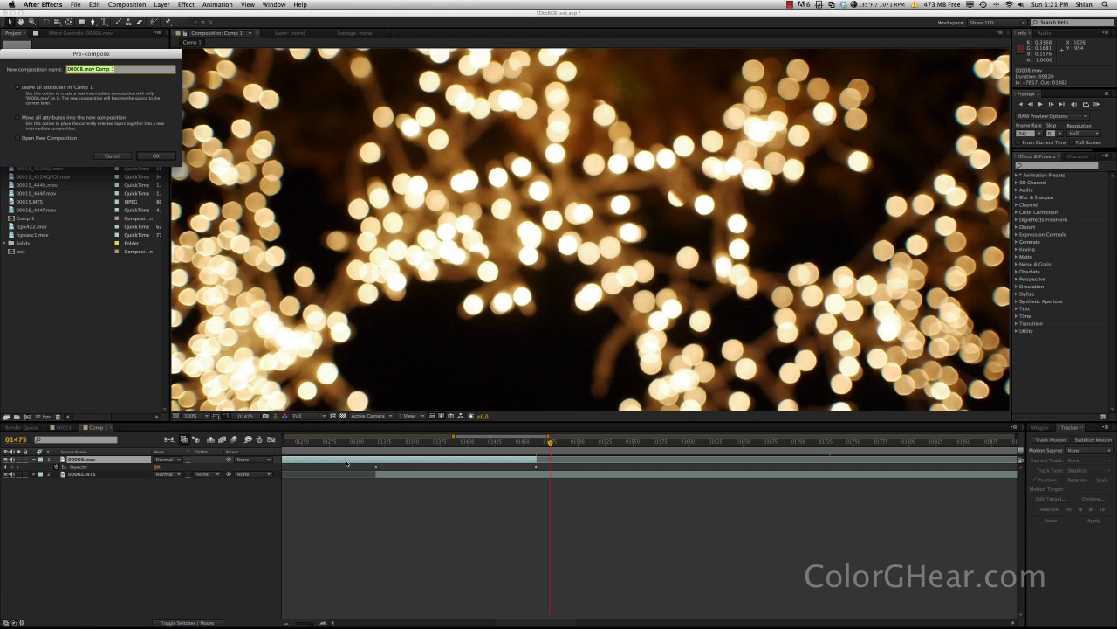
text(test)
key(Return)
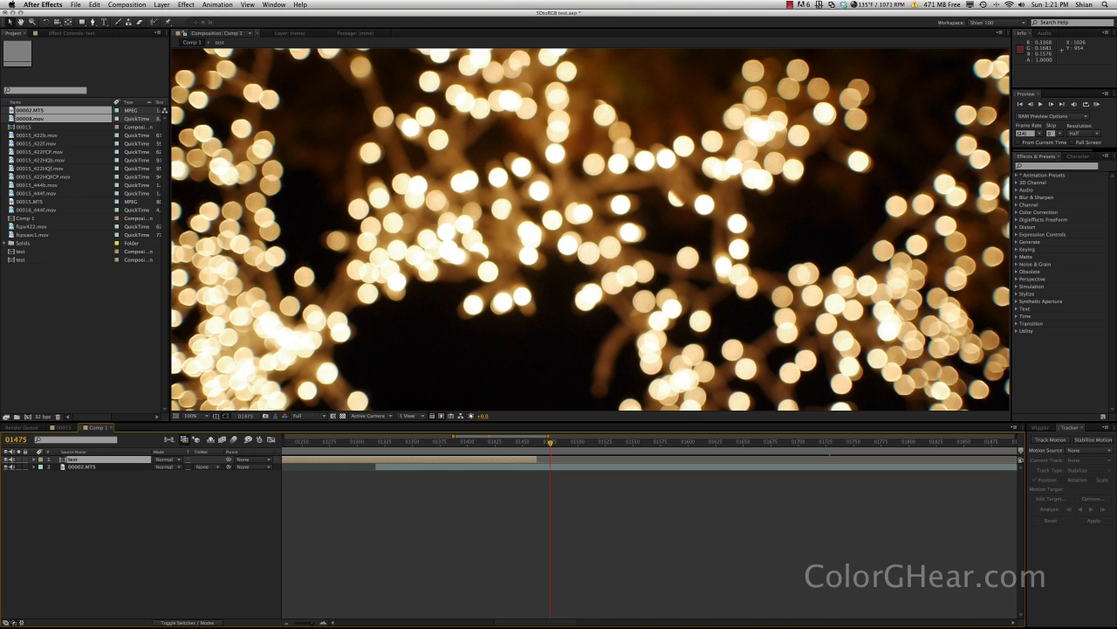
Step: Scrub through the dissolve into 00002.MTS to check it, then deselect the test layer
click(377, 442)
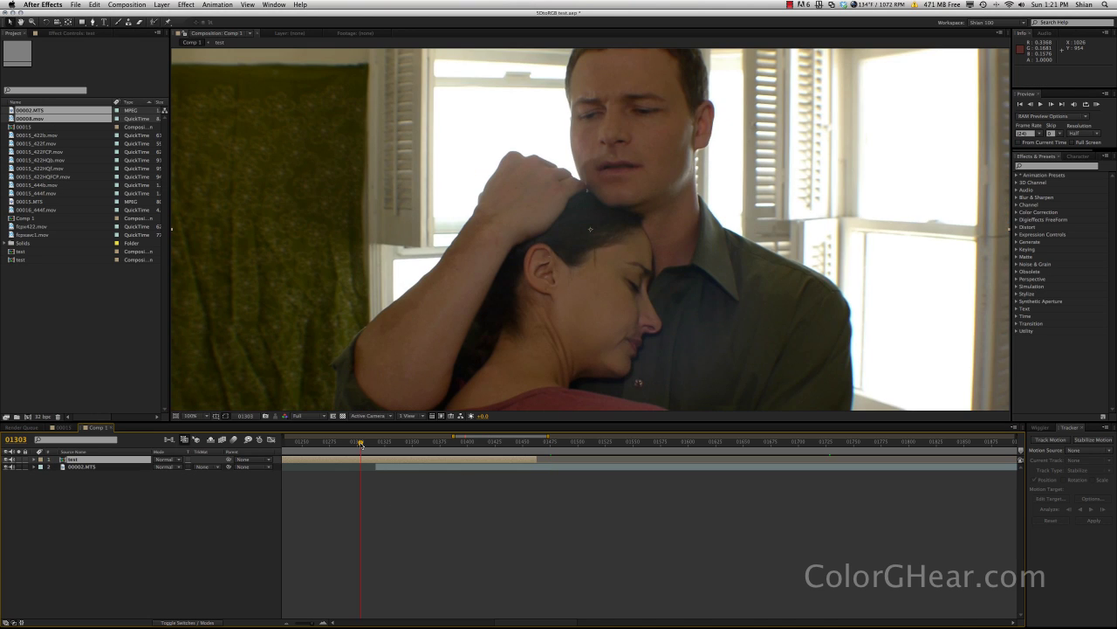
drag(377, 443, 543, 446)
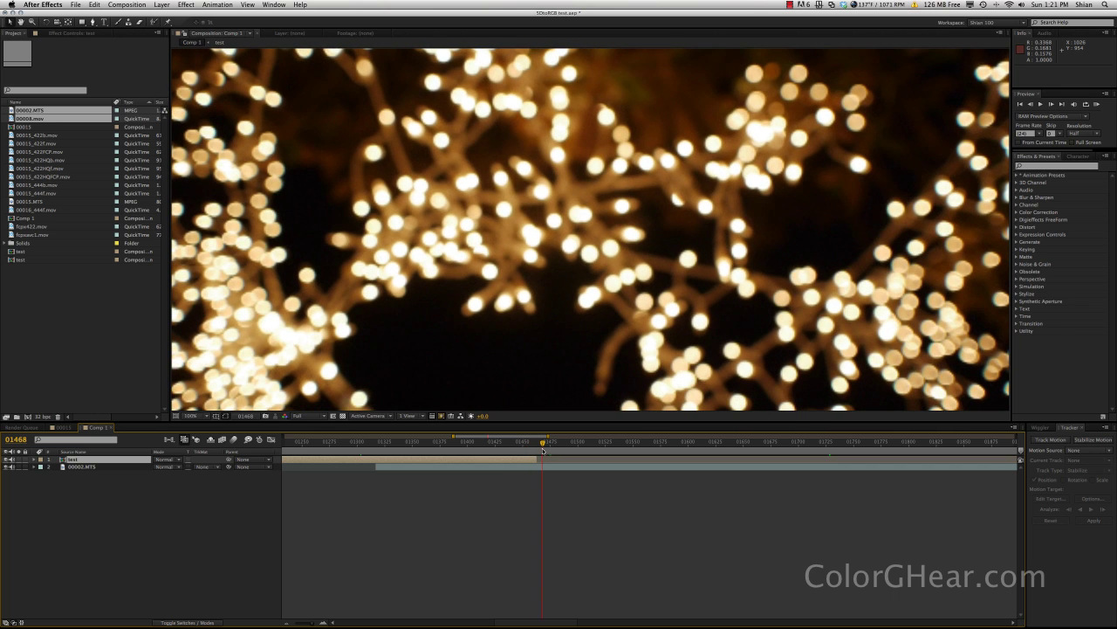
click(408, 522)
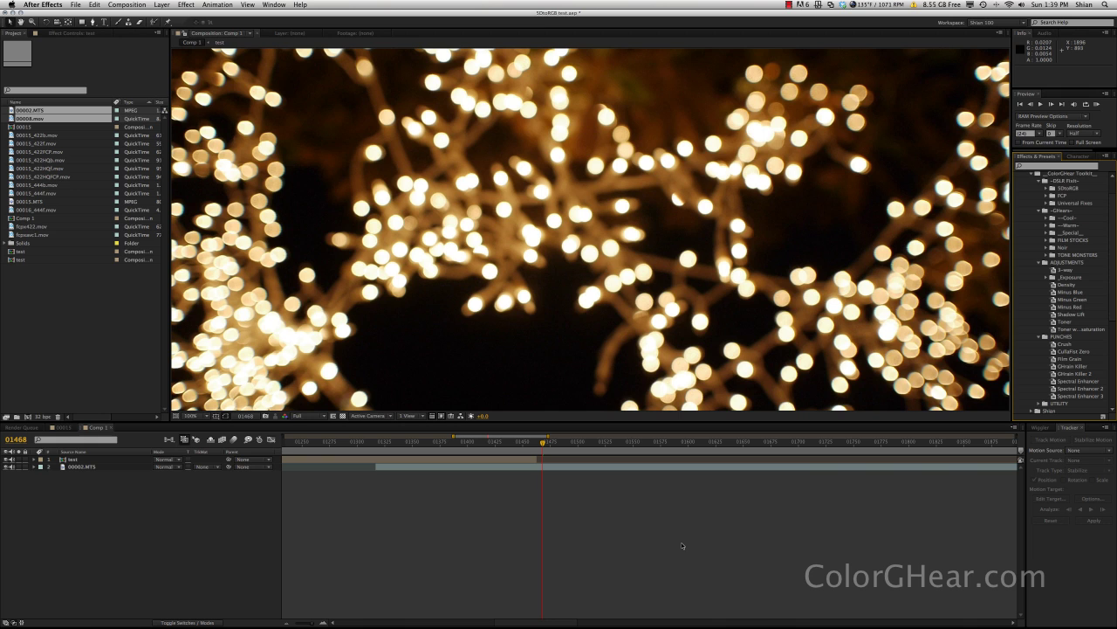
Step: Switch from After Effects to Chrome showing colorghear.com
key(super+Tab)
key(super+Tab)
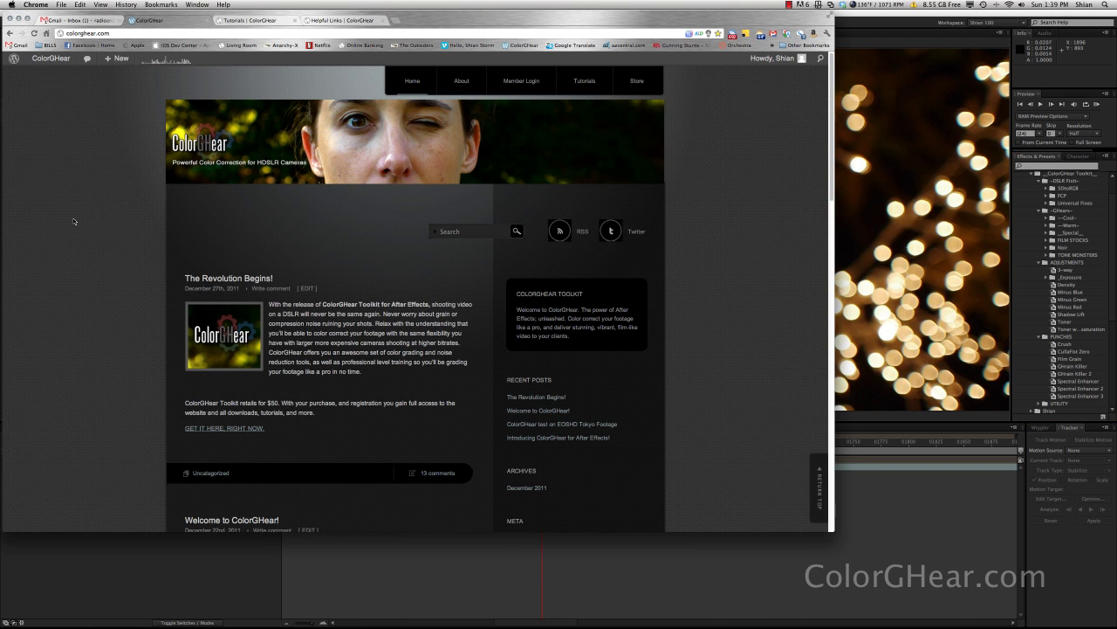
Step: Scroll through the ColorGHear home page
scroll(96, 198, down, 5)
scroll(96, 196, down, 4)
scroll(96, 196, up, 9)
scroll(96, 195, down, 2)
scroll(96, 196, down, 6)
scroll(96, 196, up, 8)
Step: Browse the Tutorials page's video lessons back to the top, then go to Helpful Links
click(249, 20)
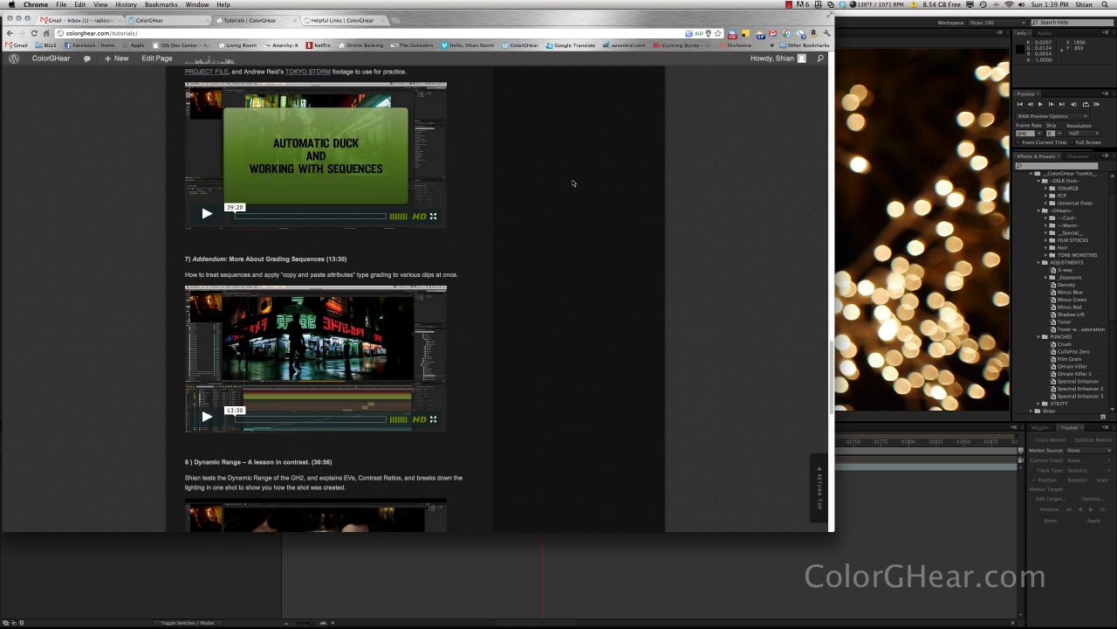
scroll(571, 178, down, 1)
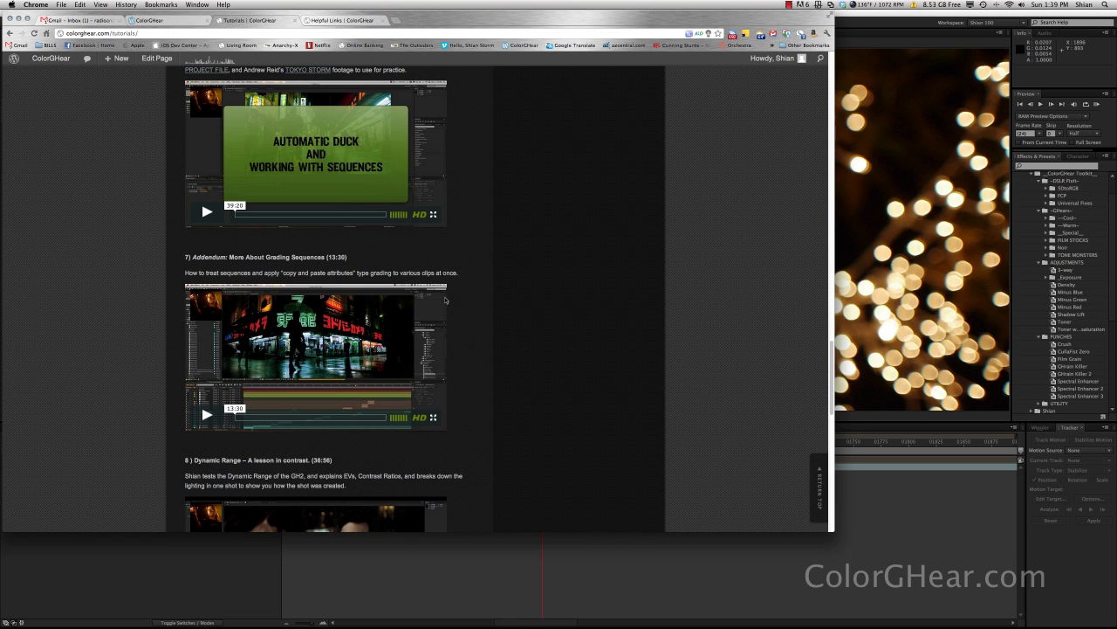
scroll(481, 250, down, 5)
scroll(482, 252, up, 7)
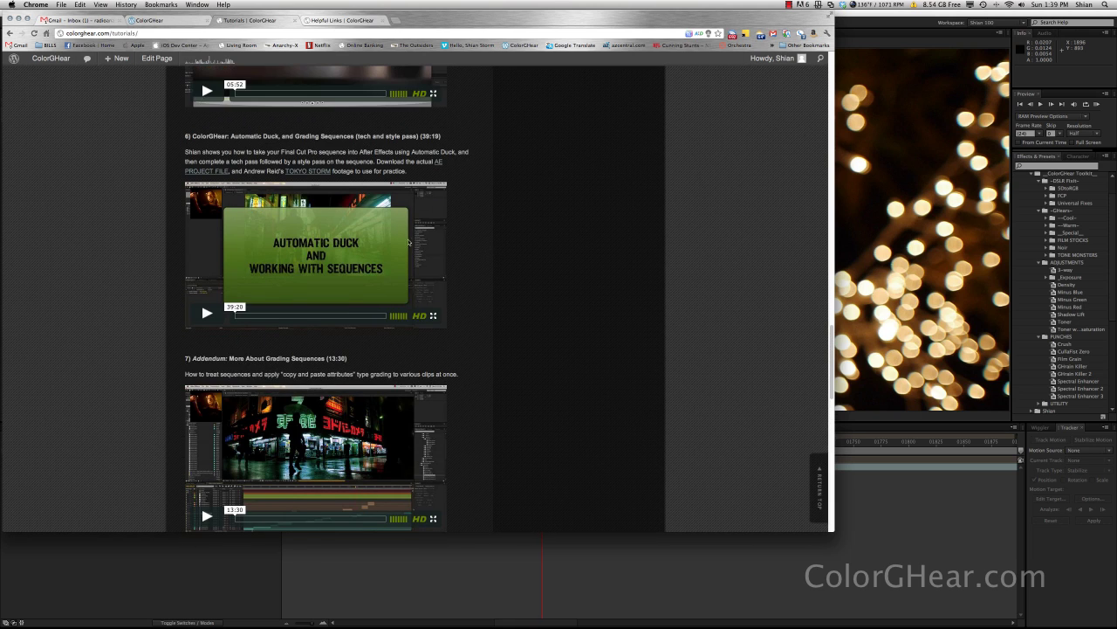
scroll(536, 236, up, 20)
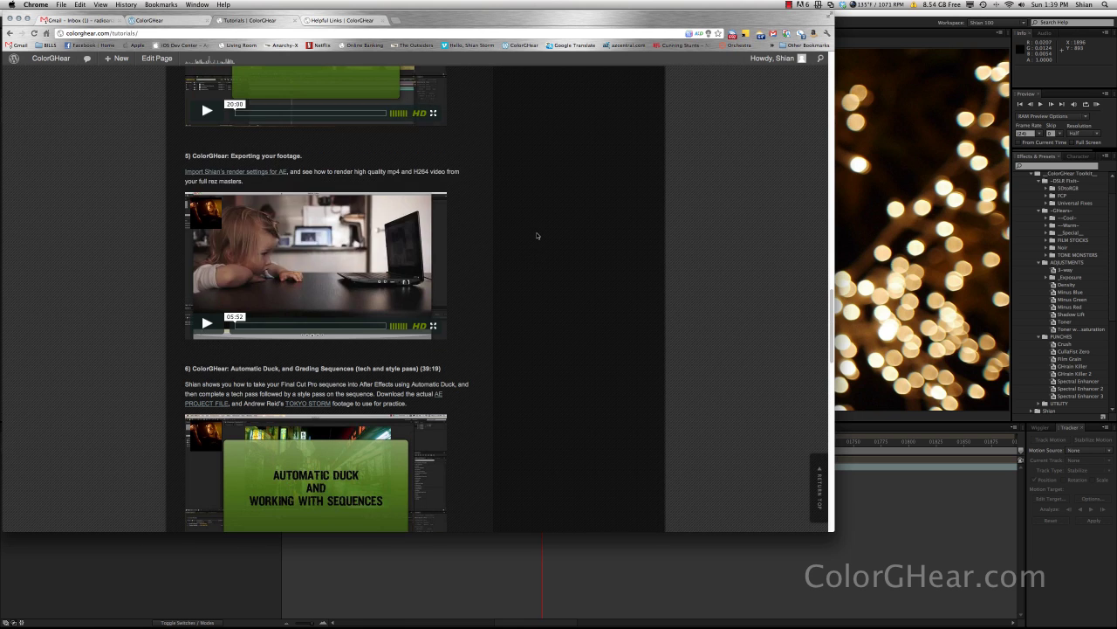
scroll(537, 235, up, 7)
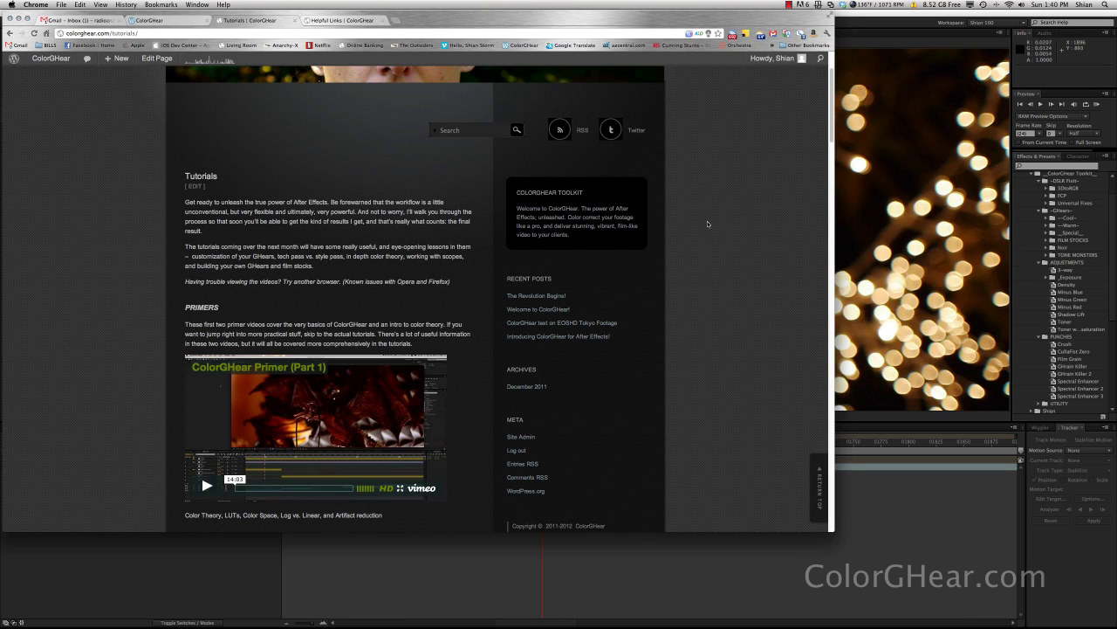
click(347, 20)
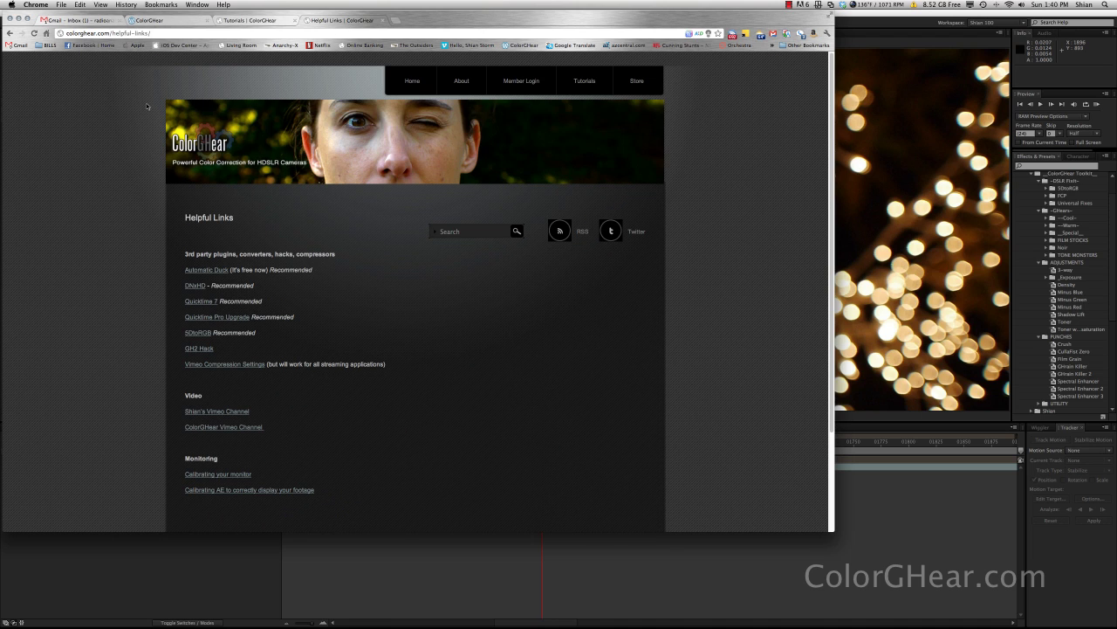
scroll(146, 107, down, 3)
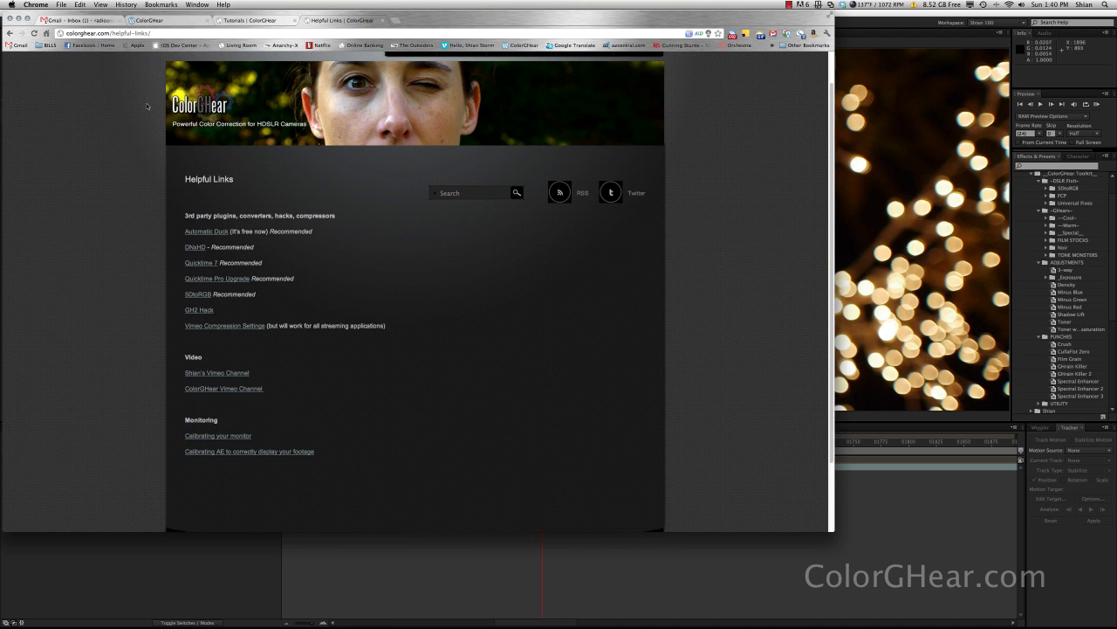